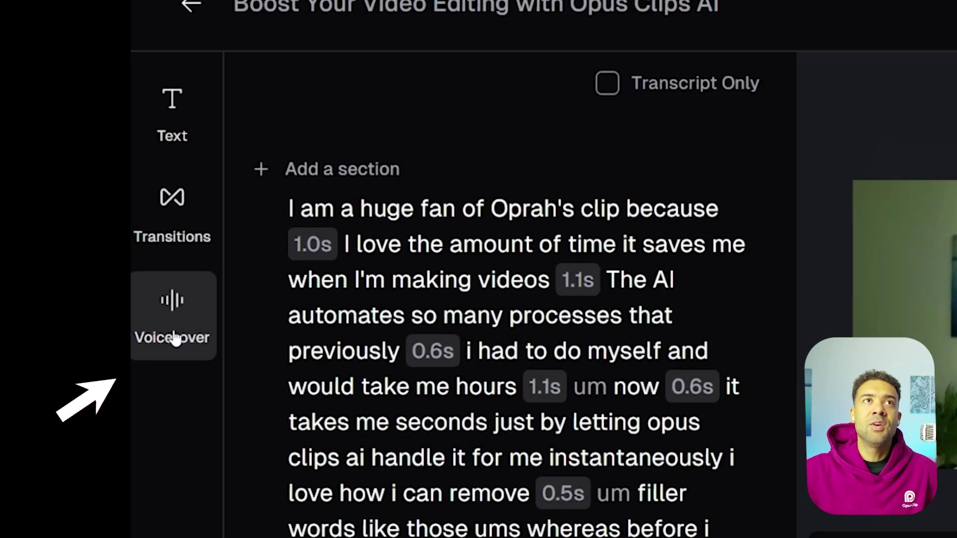
# Step: Write a short voice-over script introducing Opus Clip's new AI voiceover feature, with speaker Adam
pyautogui.click(174, 339)
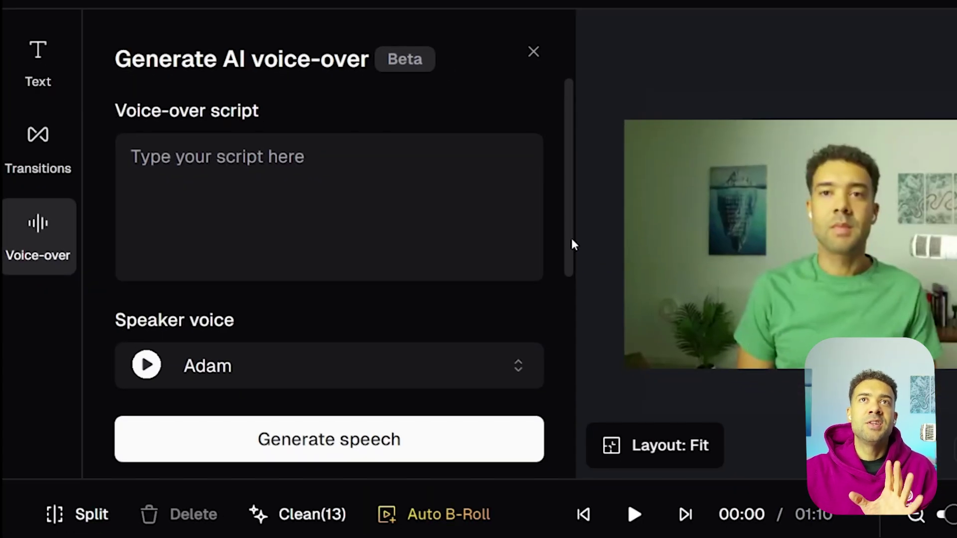
pyautogui.click(314, 163)
pyautogui.moveTo(572, 133); pyautogui.dragTo(571, 264)
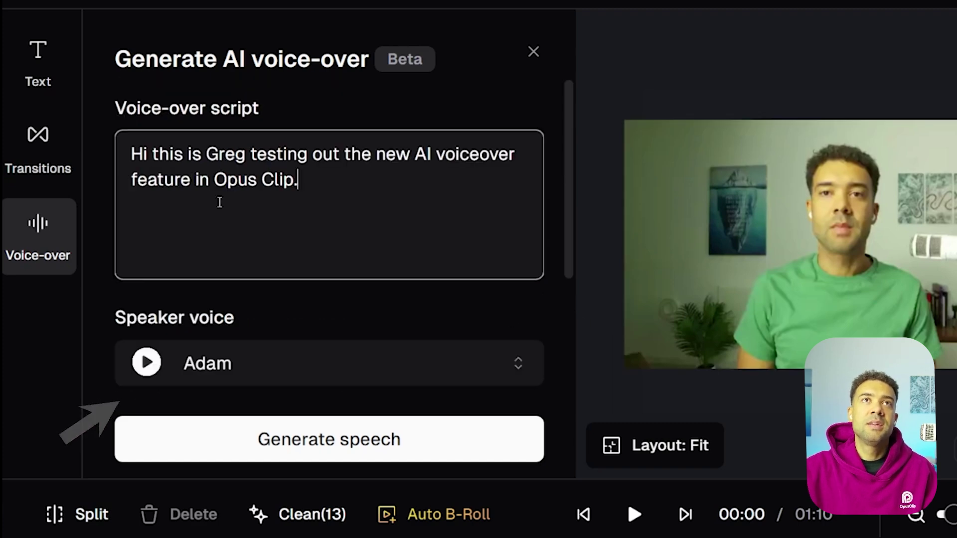
pyautogui.moveTo(144, 153); pyautogui.dragTo(315, 180)
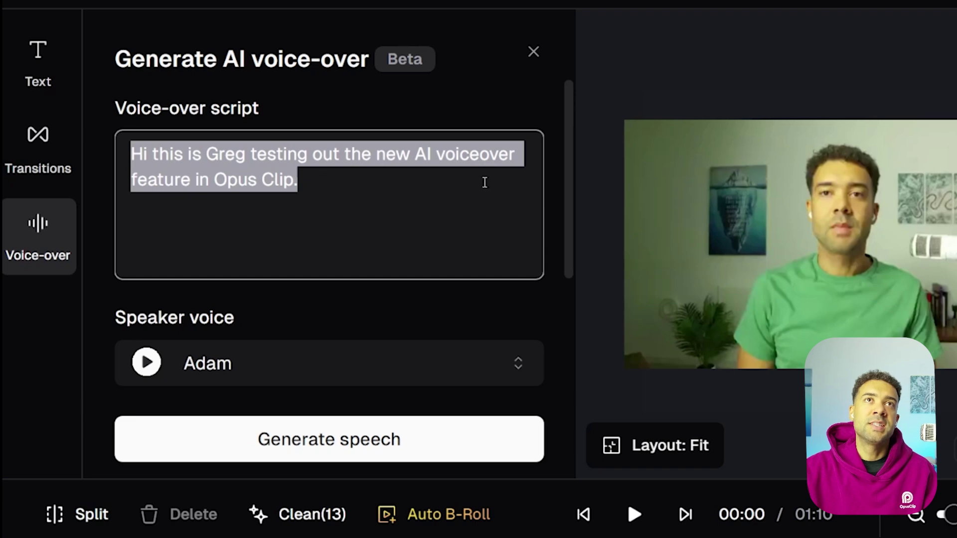
pyautogui.moveTo(576, 172); pyautogui.dragTo(578, 249)
# Step: Change the speaker voice from Adam to Daniel, the male British documentary voice
pyautogui.click(467, 241)
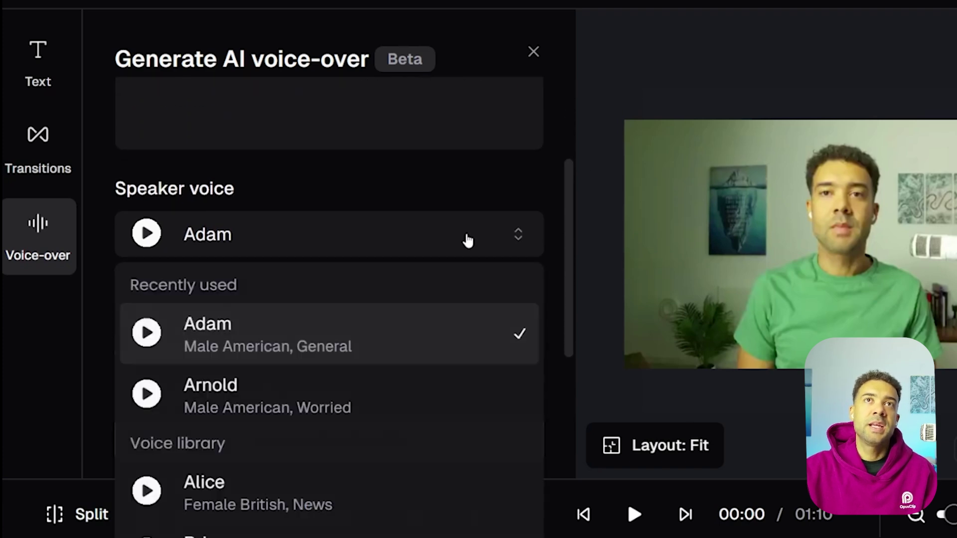
pyautogui.scroll(-10, 295, 398)
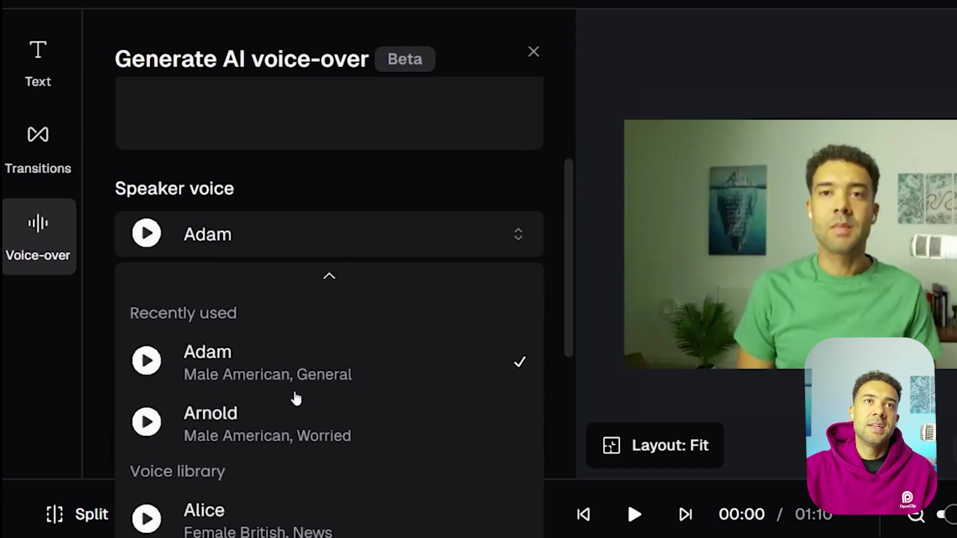
pyautogui.scroll(-5, 294, 407)
pyautogui.scroll(5, 282, 455)
pyautogui.scroll(2, 257, 444)
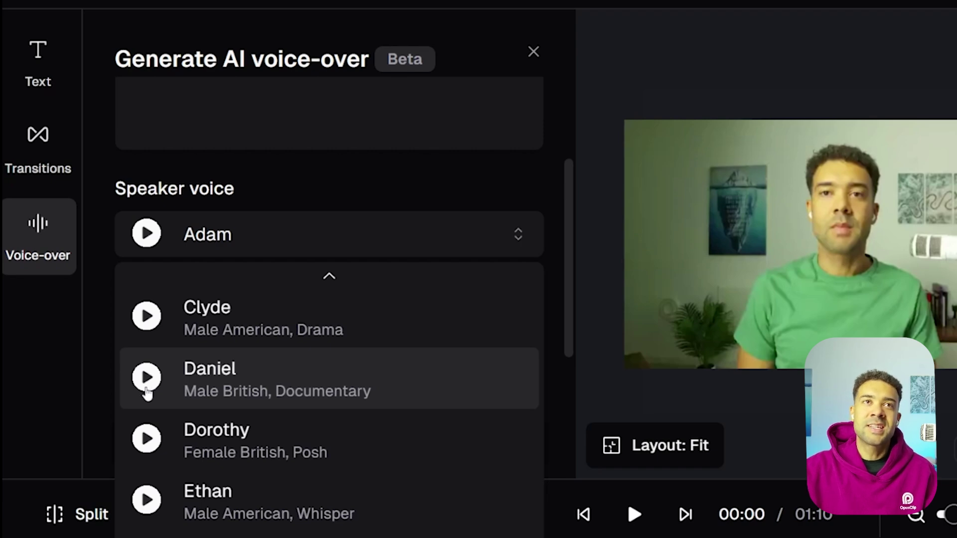
pyautogui.click(432, 395)
pyautogui.scroll(-2, 571, 278)
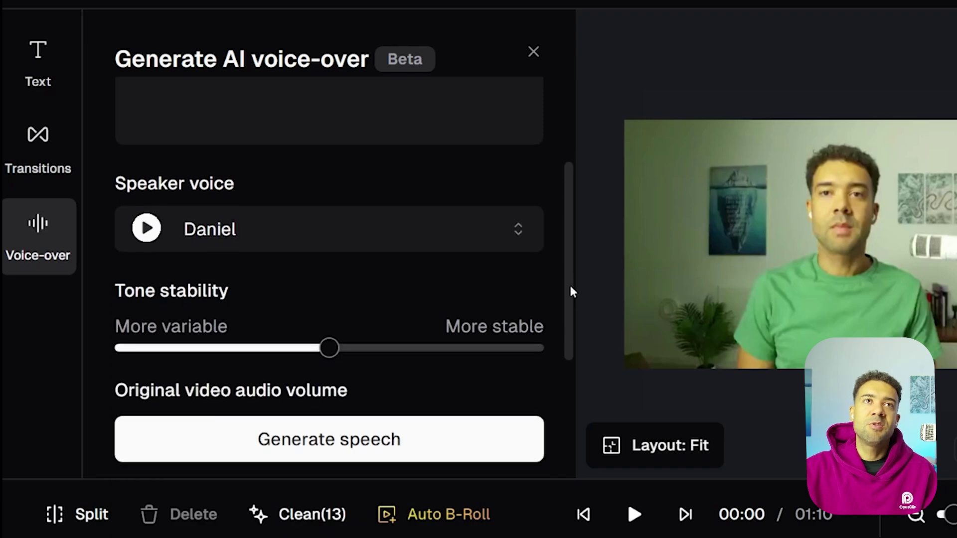
# Step: Set original video audio volume to 100% and generate the Daniel voice-over speech
pyautogui.moveTo(169, 384); pyautogui.dragTo(549, 382)
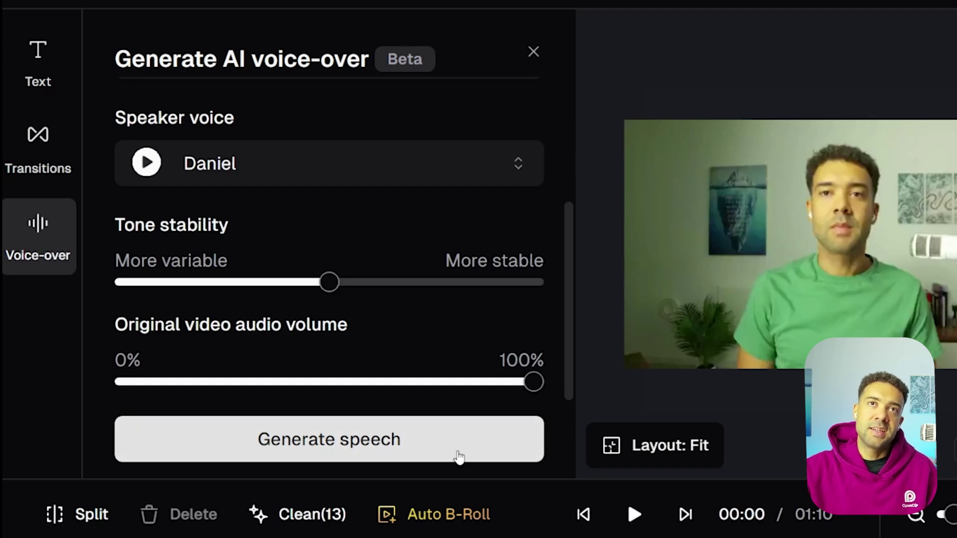
pyautogui.click(456, 457)
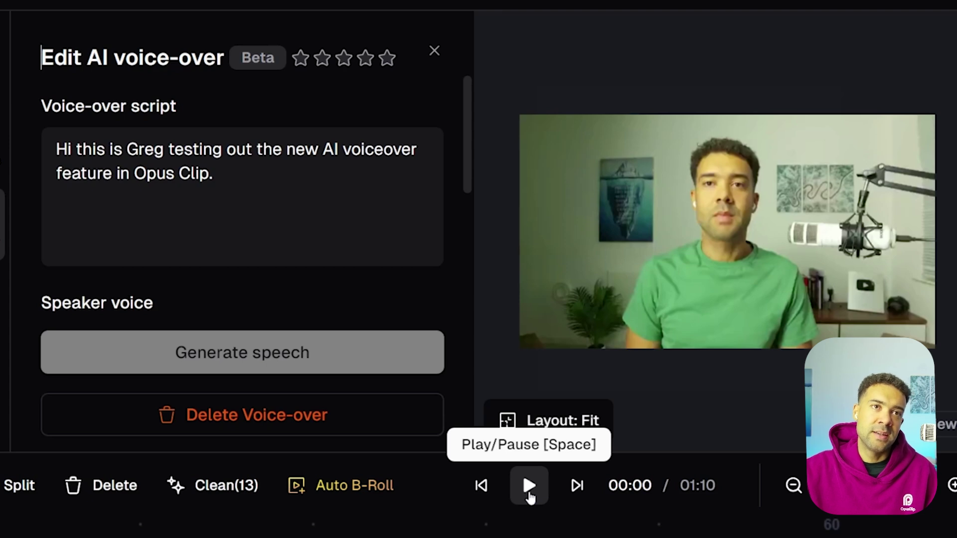
pyautogui.click(529, 486)
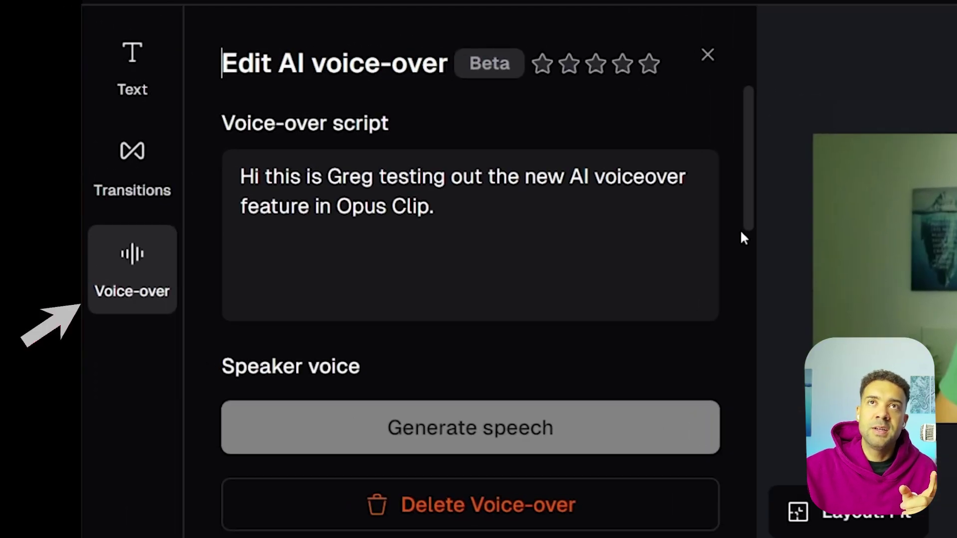
# Step: Drop the original video audio volume to 0% and regenerate the voice-over speech
pyautogui.scroll(-6, 749, 259)
pyautogui.moveTo(711, 363)
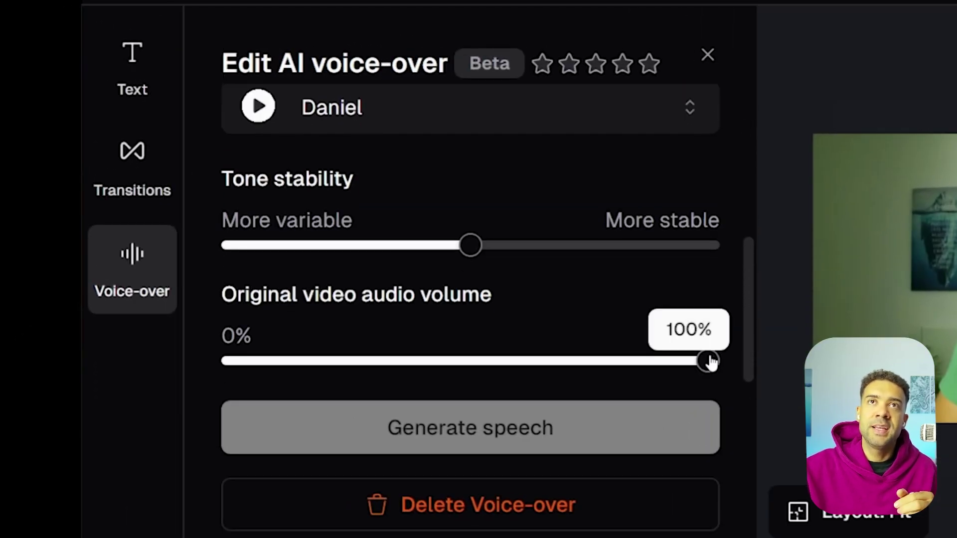
pyautogui.moveTo(711, 363); pyautogui.dragTo(216, 379)
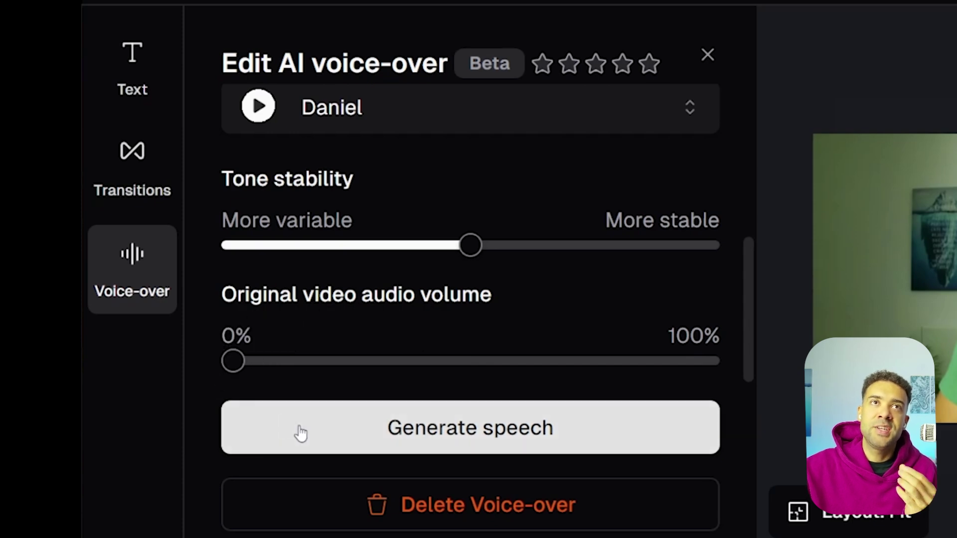
pyautogui.click(530, 493)
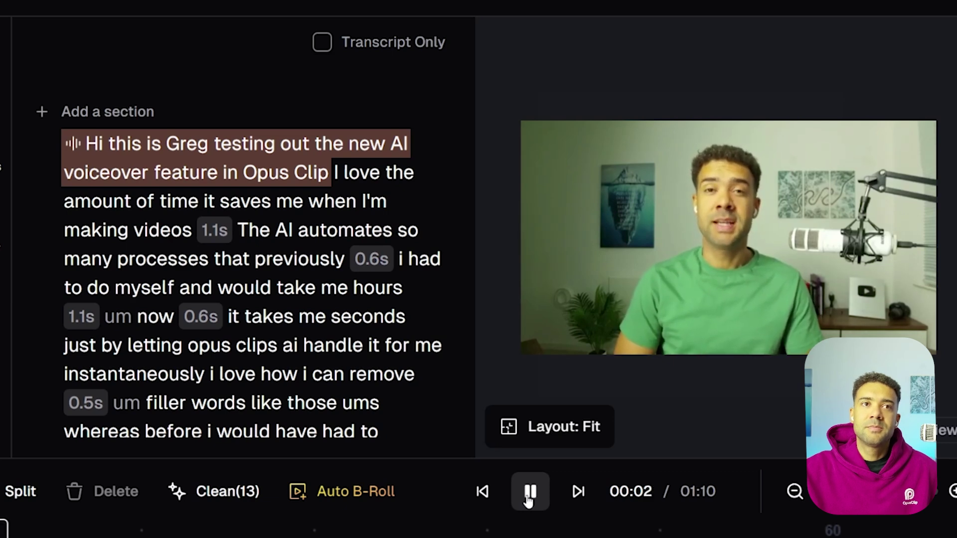
pyautogui.click(530, 494)
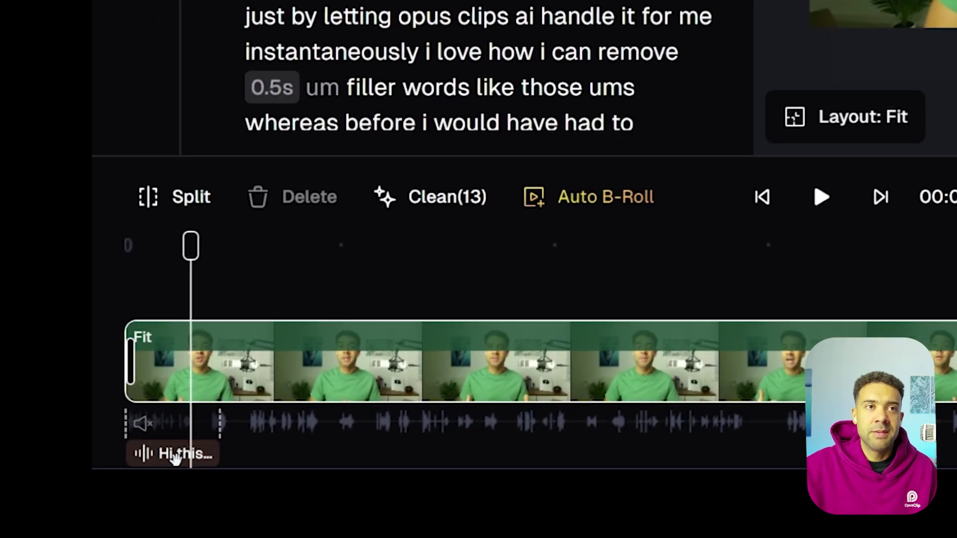
# Step: Slide the voice-over clip later, then earlier, along the timeline to reposition it
pyautogui.click(171, 453)
pyautogui.moveTo(175, 459); pyautogui.dragTo(665, 455)
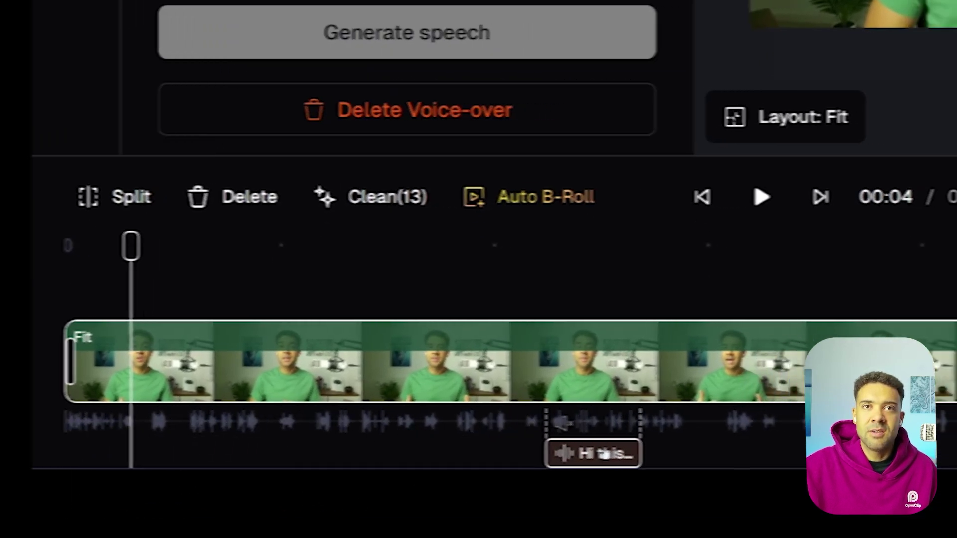
pyautogui.moveTo(605, 455); pyautogui.dragTo(54, 455)
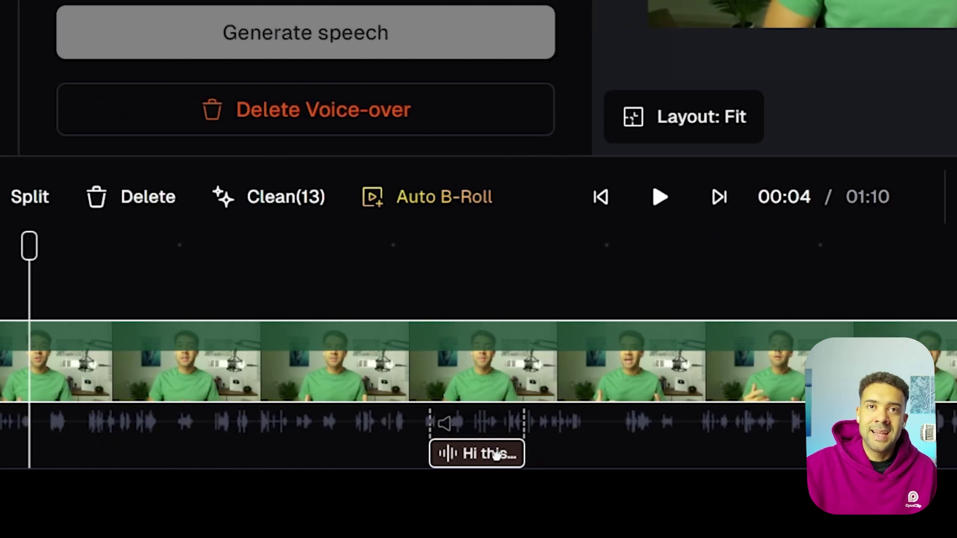
pyautogui.moveTo(496, 456); pyautogui.dragTo(548, 455)
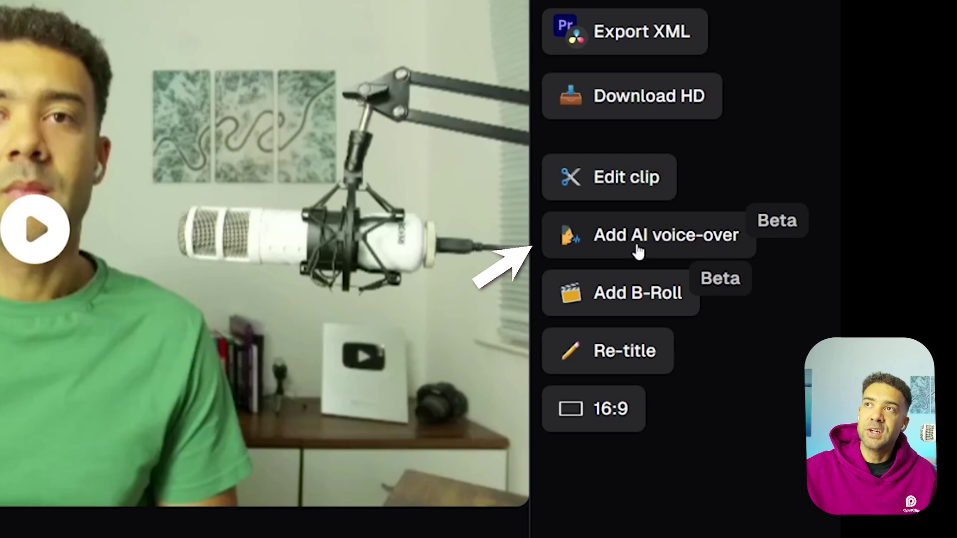
# Step: Set up an automatic AI voice-over with speaker Adam and Casual script style
pyautogui.click(639, 252)
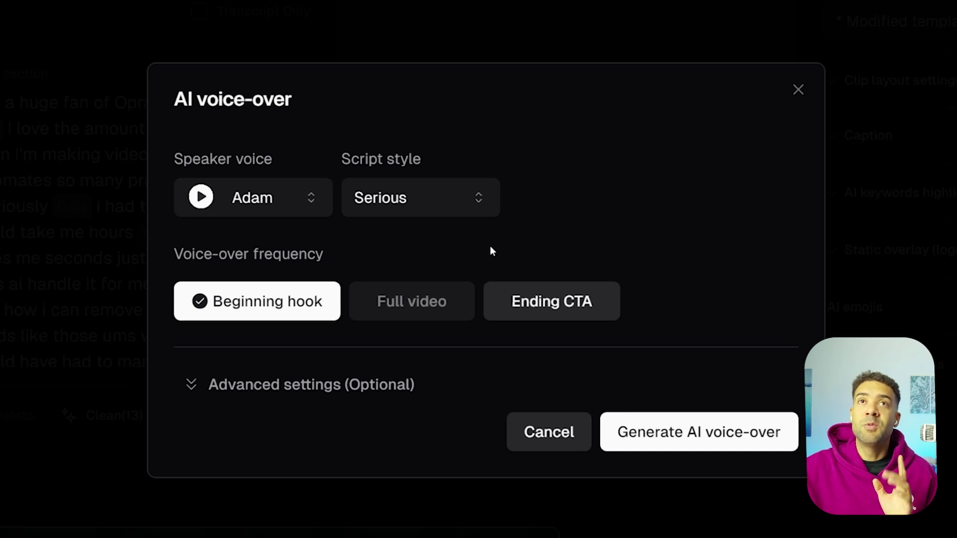
pyautogui.click(301, 207)
pyautogui.scroll(-5, 312, 331)
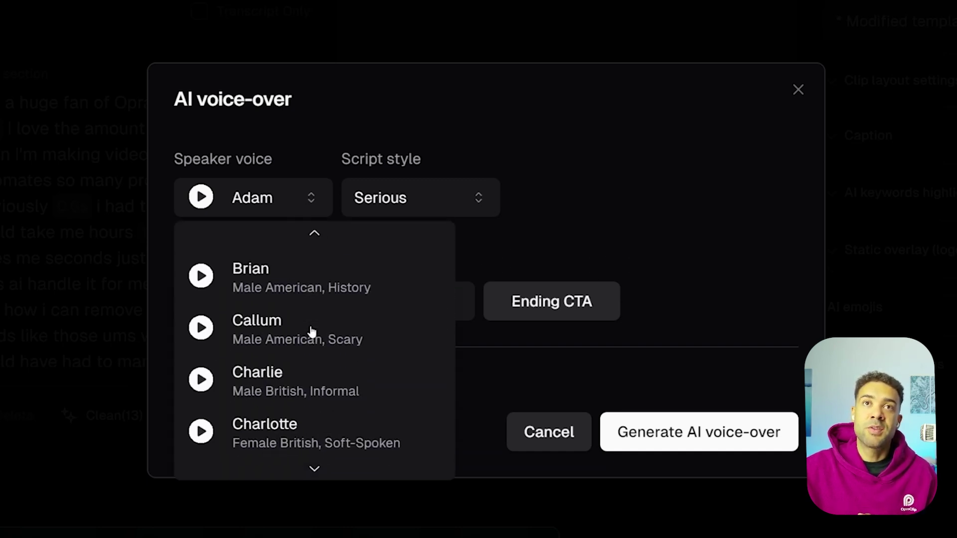
pyautogui.scroll(-5, 312, 331)
pyautogui.scroll(-3, 310, 332)
pyautogui.click(499, 215)
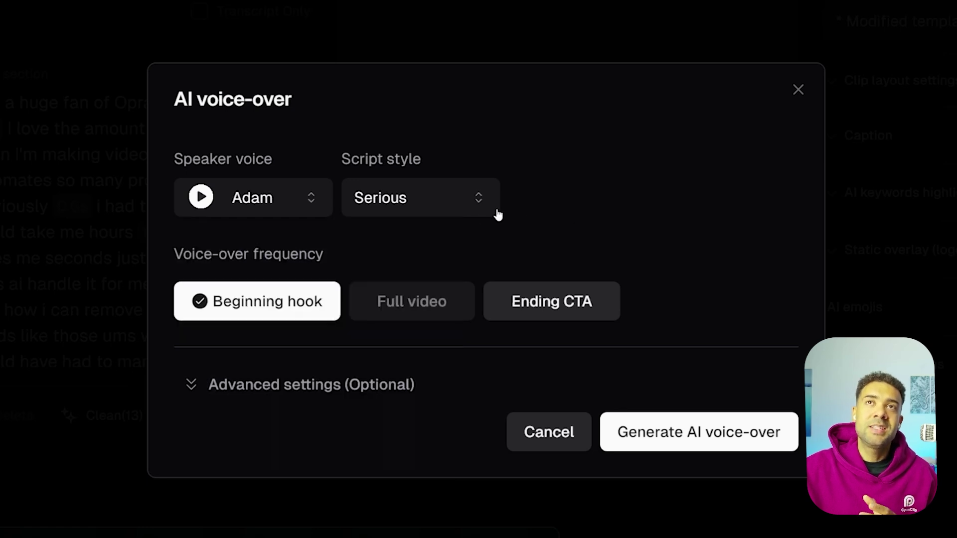
pyautogui.click(452, 205)
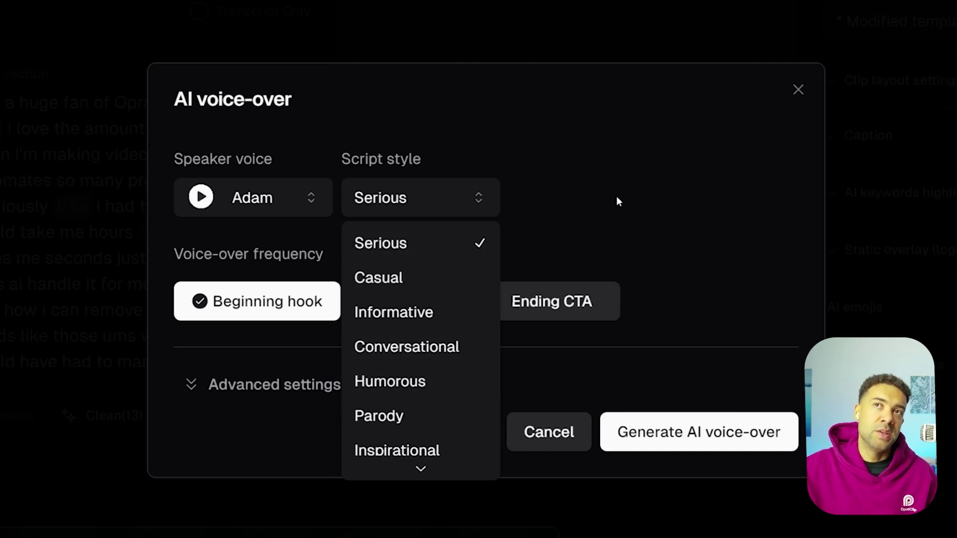
pyautogui.click(416, 286)
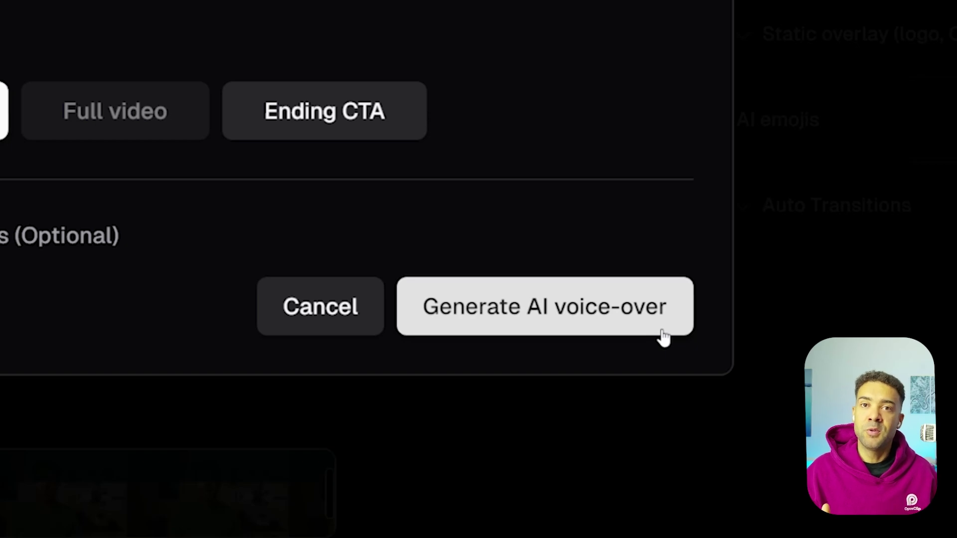
# Step: Generate the AI beginning-hook script praising Opus Clips AI and select its text
pyautogui.click(649, 330)
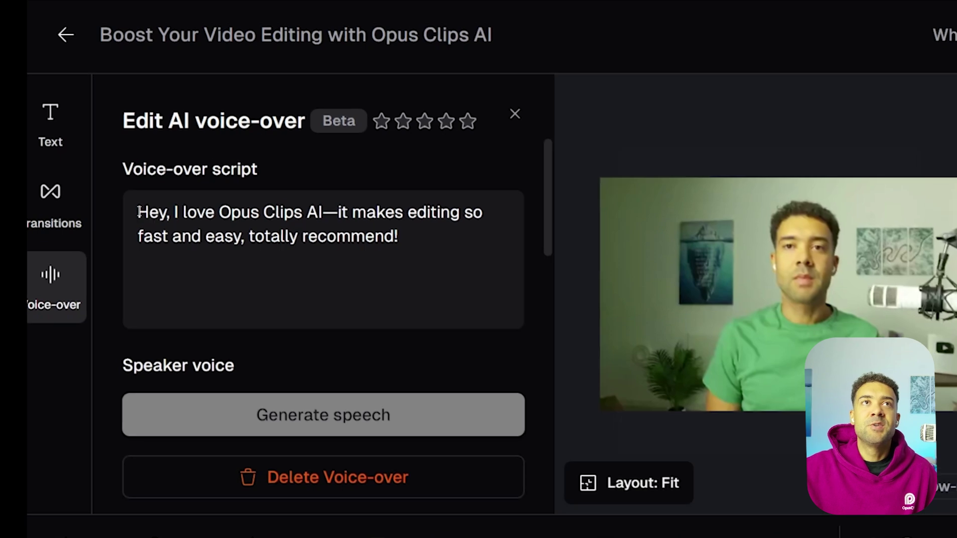
pyautogui.click(93, 98)
pyautogui.moveTo(138, 213); pyautogui.dragTo(464, 236)
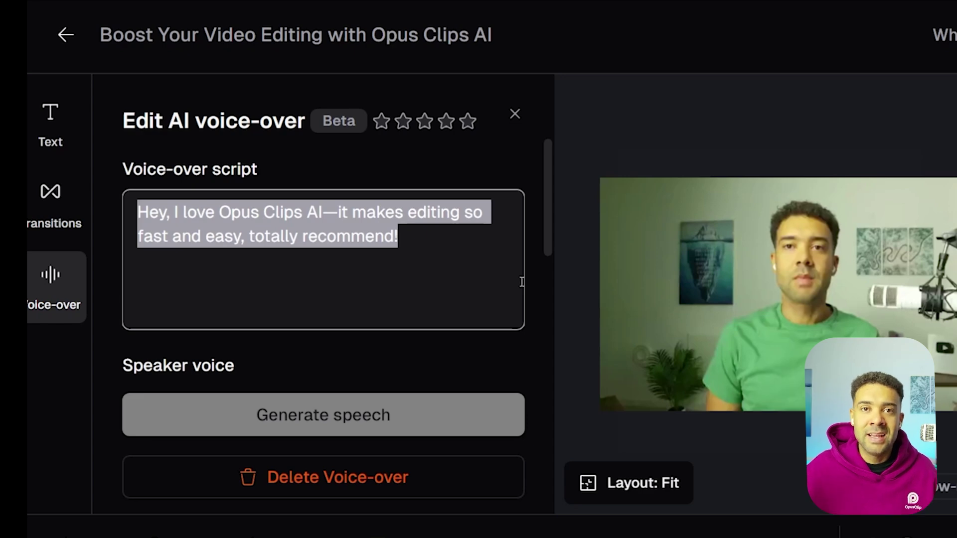
# Step: Set original video audio to 0% under the AI-written voice-over and regenerate the speech
pyautogui.click(547, 200)
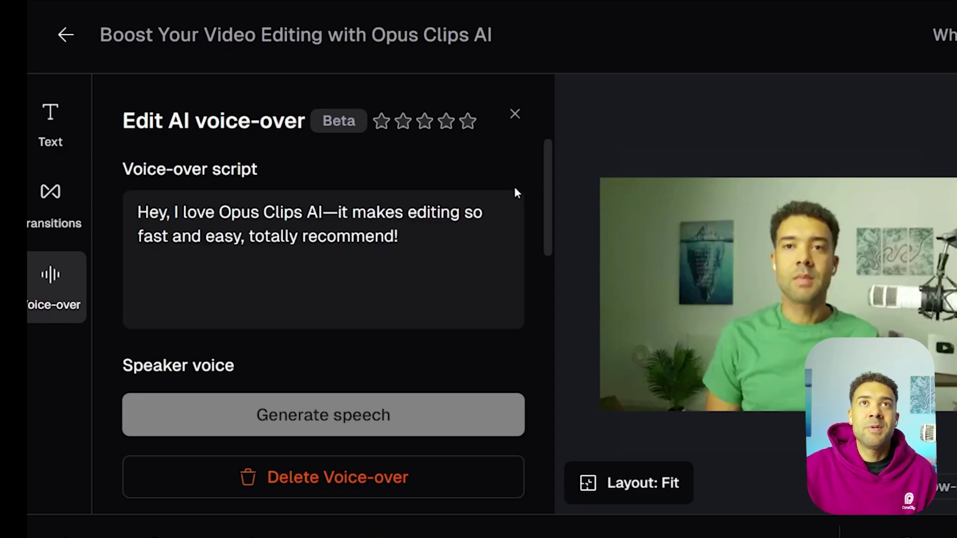
pyautogui.moveTo(549, 174); pyautogui.dragTo(548, 299)
pyautogui.moveTo(170, 361); pyautogui.dragTo(131, 361)
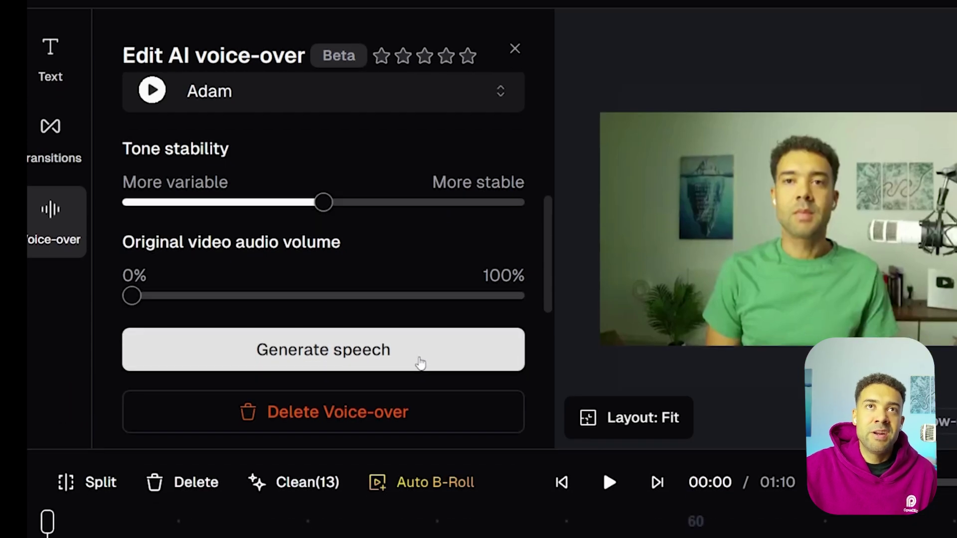
pyautogui.click(420, 364)
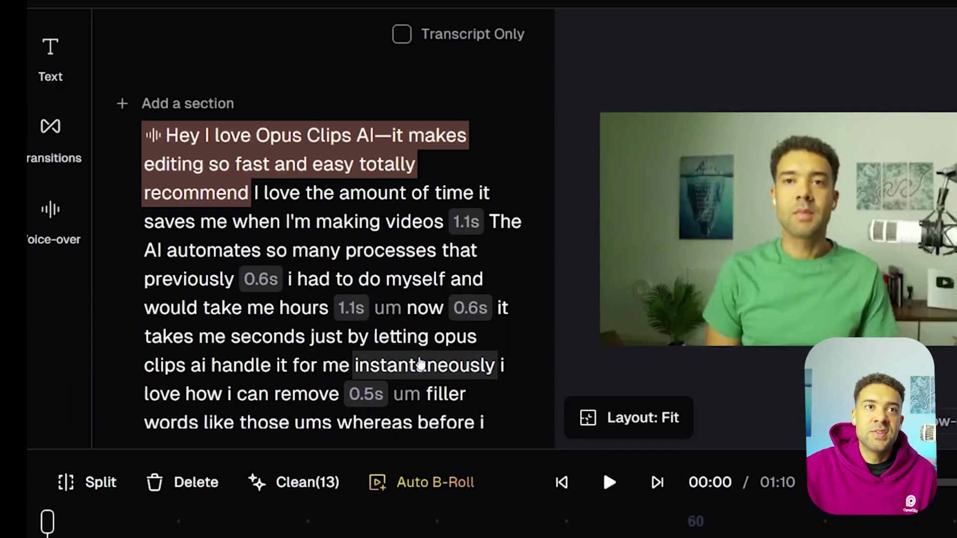
pyautogui.click(616, 501)
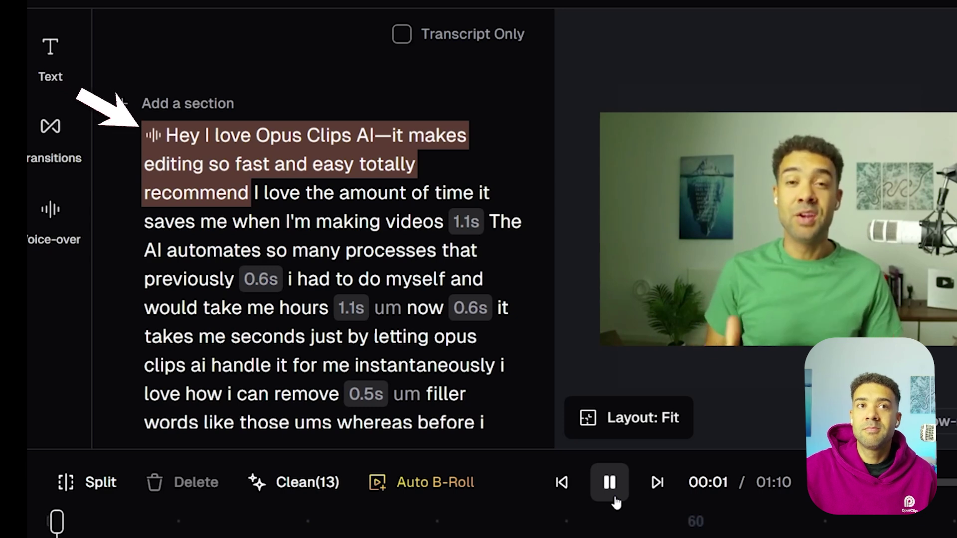